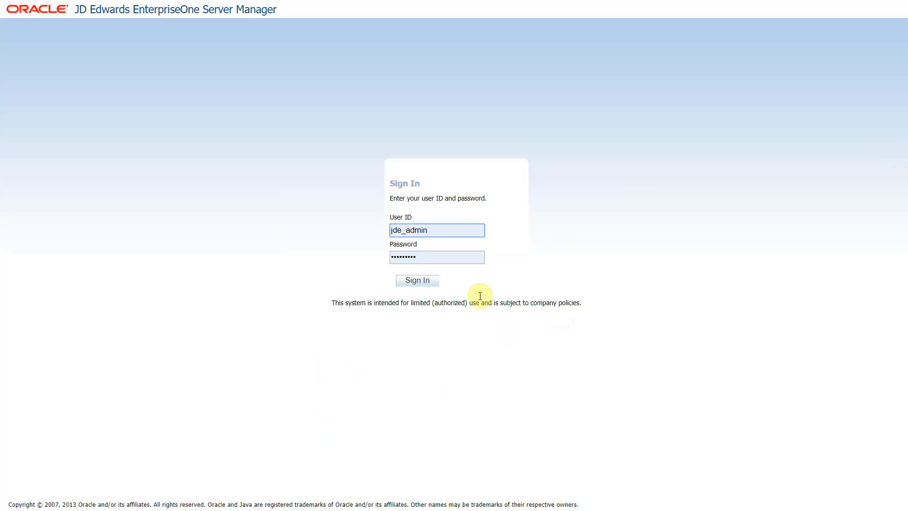
Sign in and survey the Deployment, Enterprise, HTML Server and Server Manager Console diagnostics sections
click(419, 283)
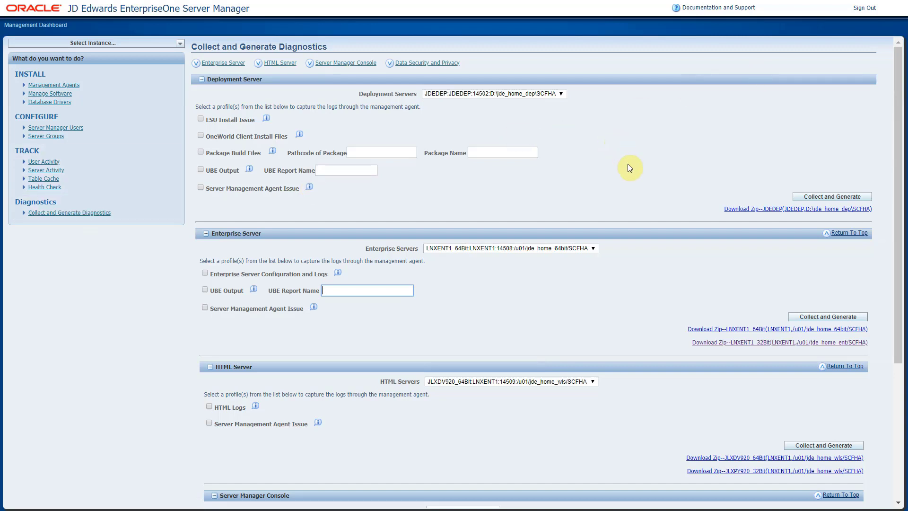
scroll(656, 207, down, 5)
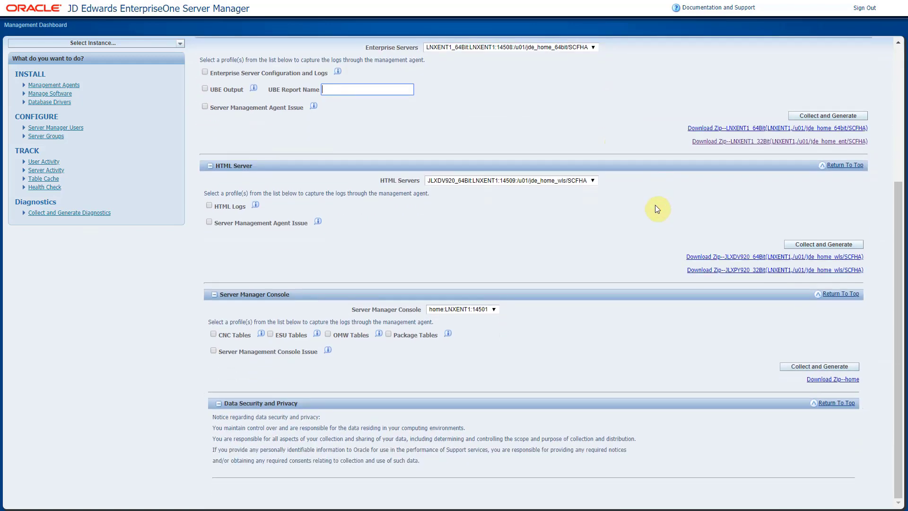
scroll(655, 206, up, 5)
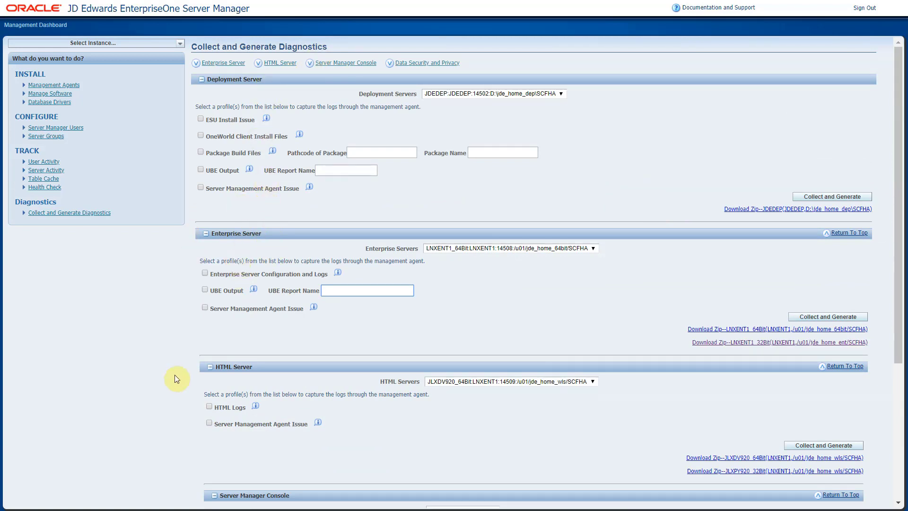
scroll(325, 415, down, 5)
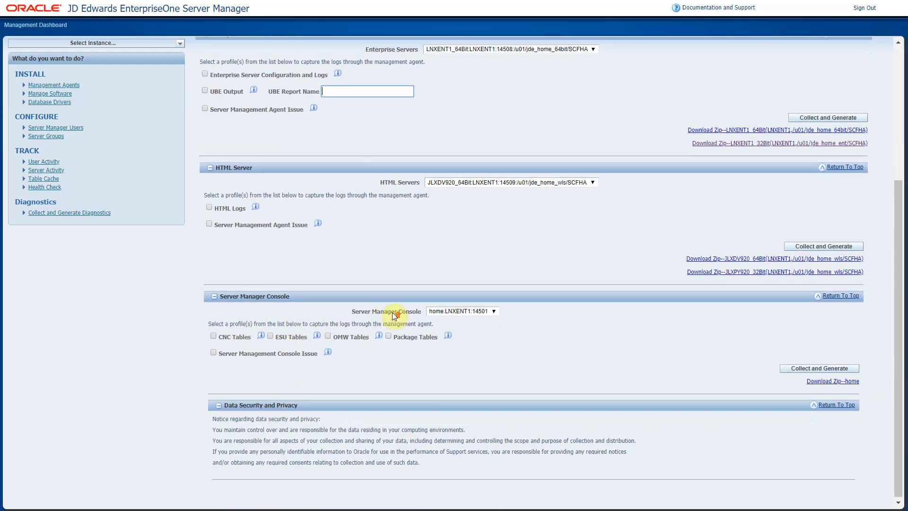
scroll(393, 313, up, 5)
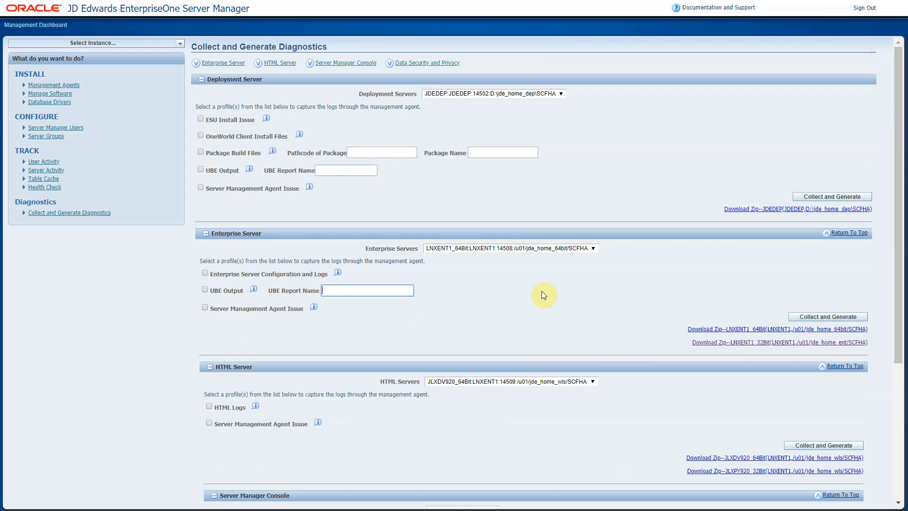
Choose an enterprise server and tick its Enterprise Server Configuration and Logs profile
click(592, 249)
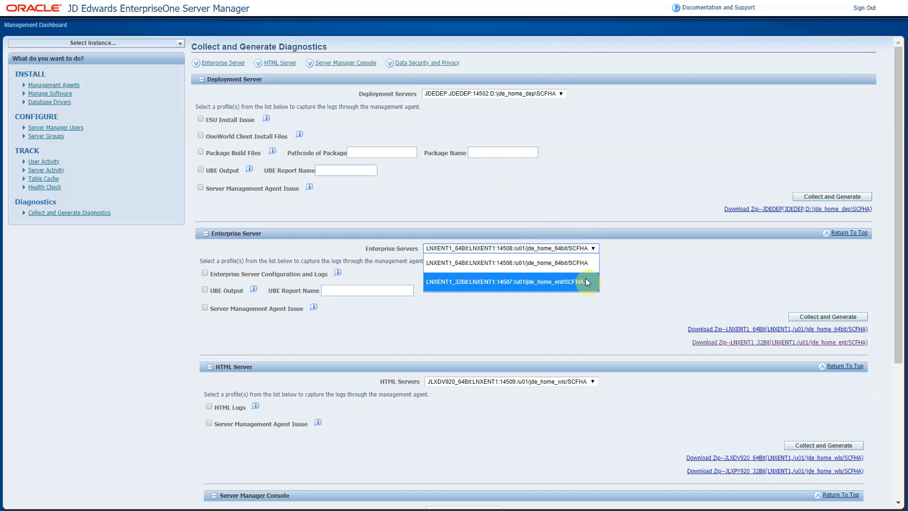
click(571, 281)
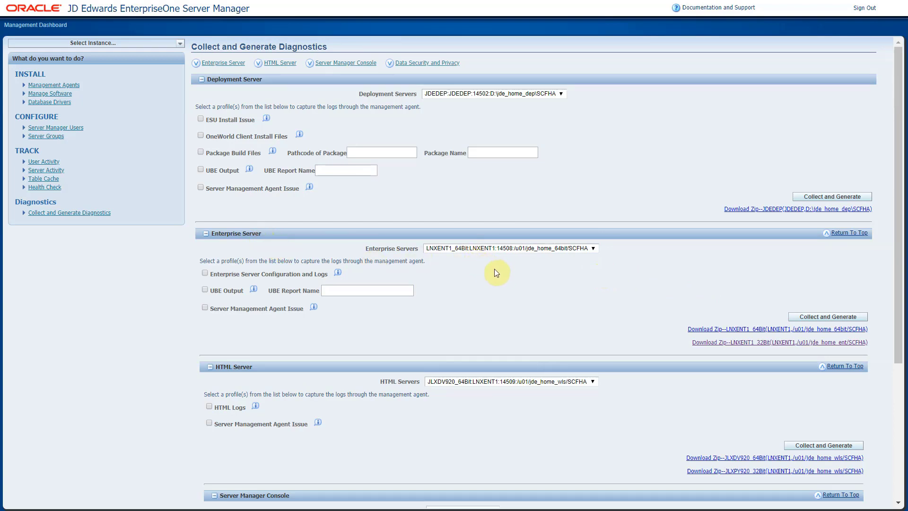
click(204, 274)
Tick ESU Install Issue and review its description of collected ESU jde.log and UBE files
click(266, 117)
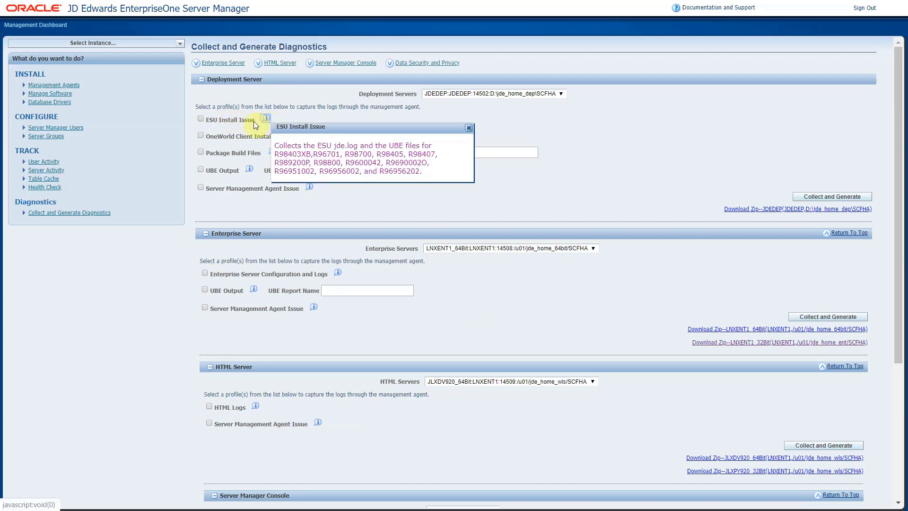
click(200, 118)
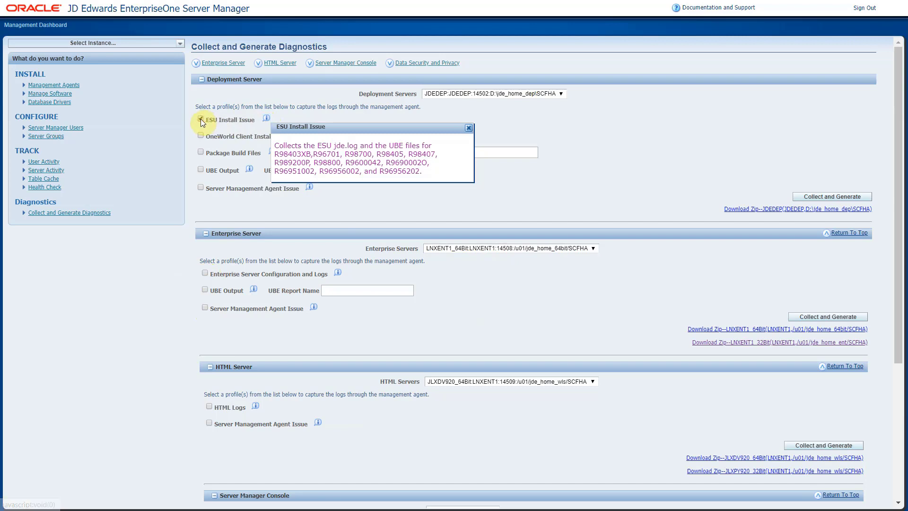
click(468, 129)
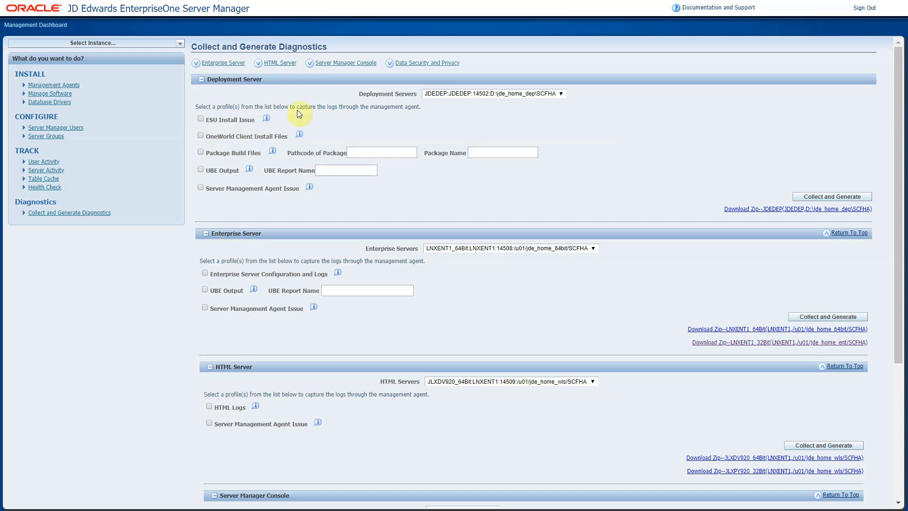
For the JDEDEP deployment server, review what the OneWorld Client Install Files profile collects
click(560, 94)
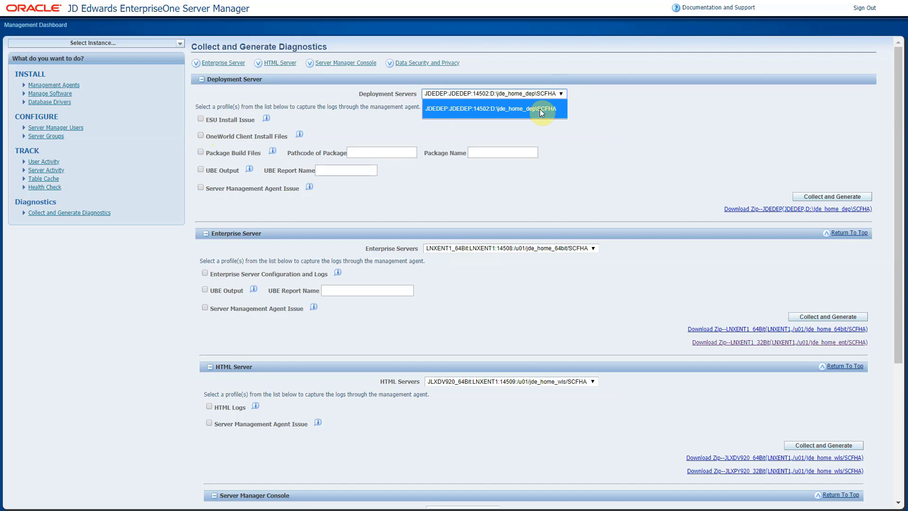
click(201, 135)
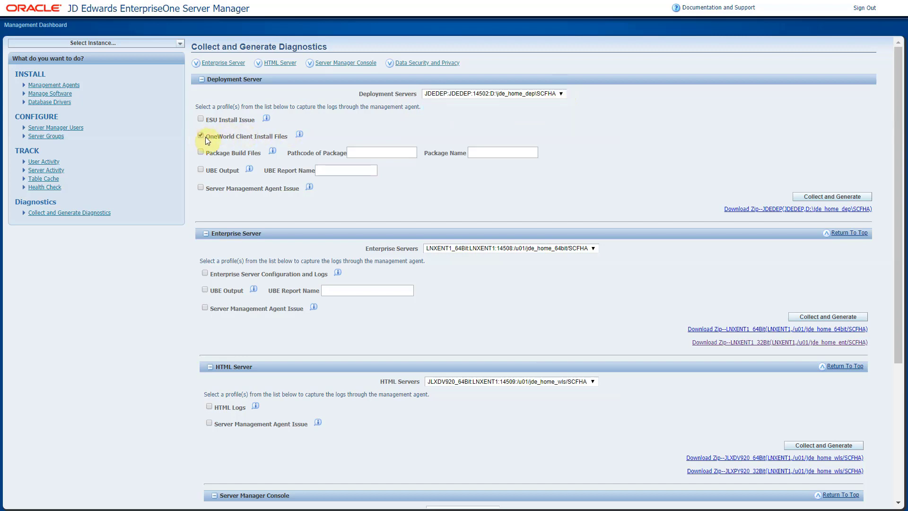
click(300, 135)
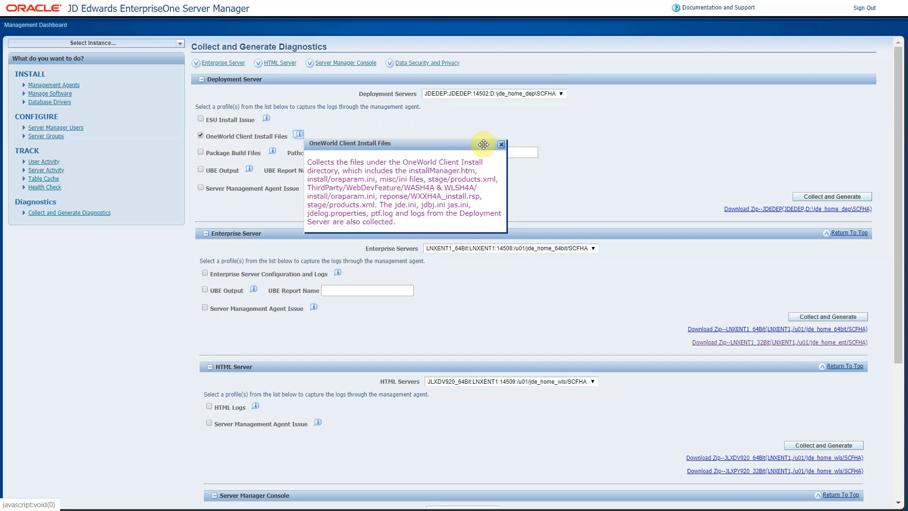
click(501, 145)
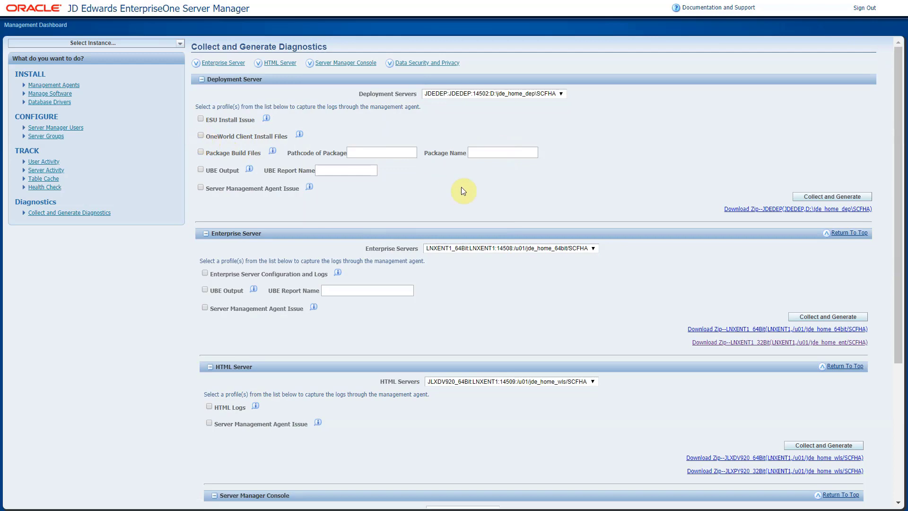
Enter R07200 as the UBE report name and review the UBE Output profile description
scroll(445, 186, down, 3)
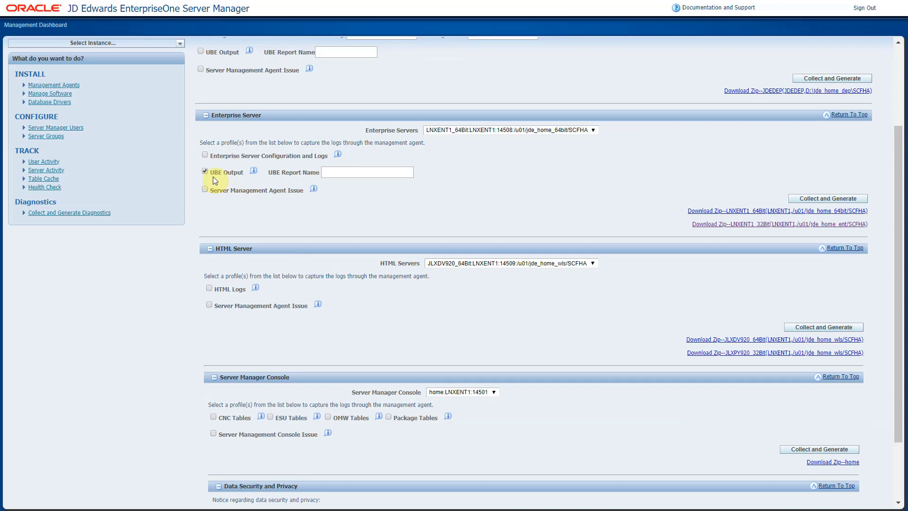
click(329, 173)
text(R07200)
click(253, 171)
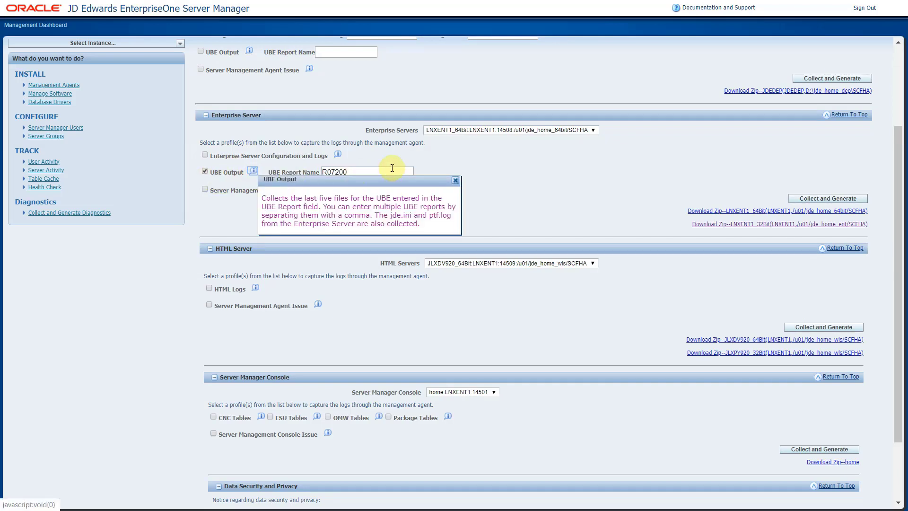
click(455, 180)
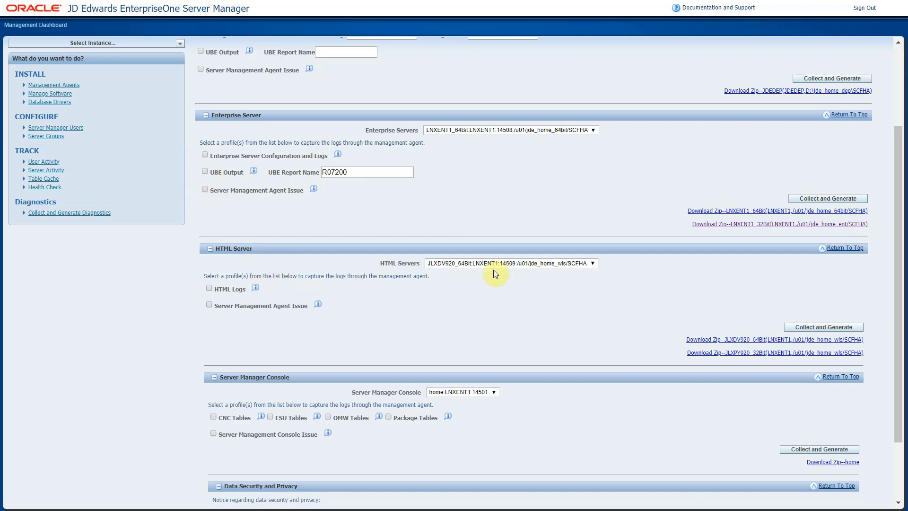
Select the JLXPY920_32Bit HTML server, review the HTML Logs profile, and leave it unticked
click(593, 266)
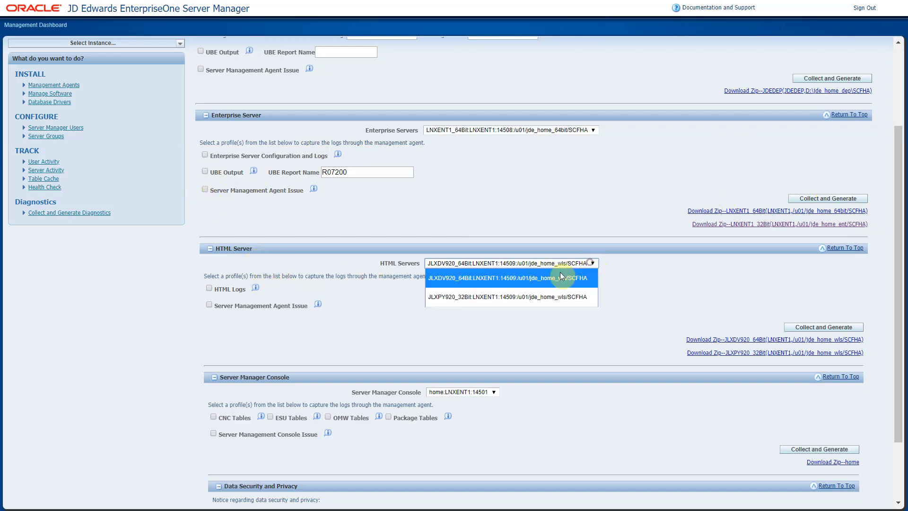
click(494, 297)
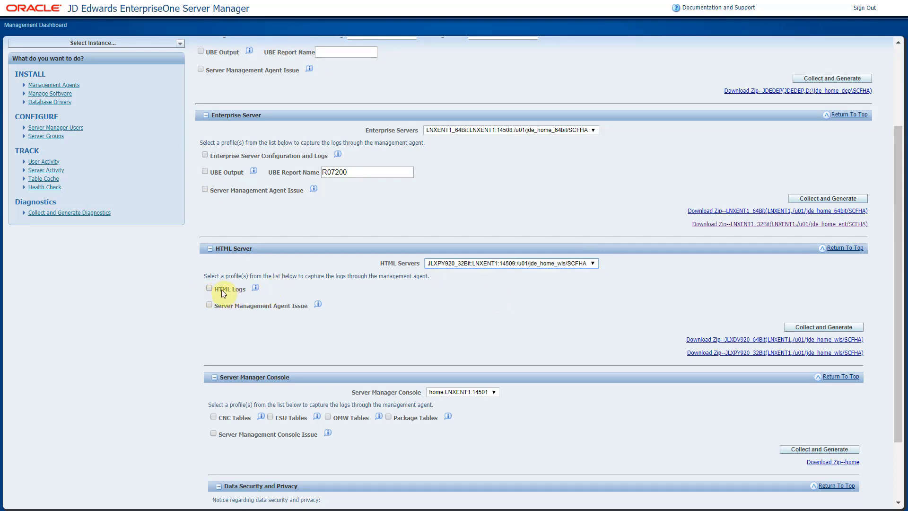
click(209, 288)
click(255, 287)
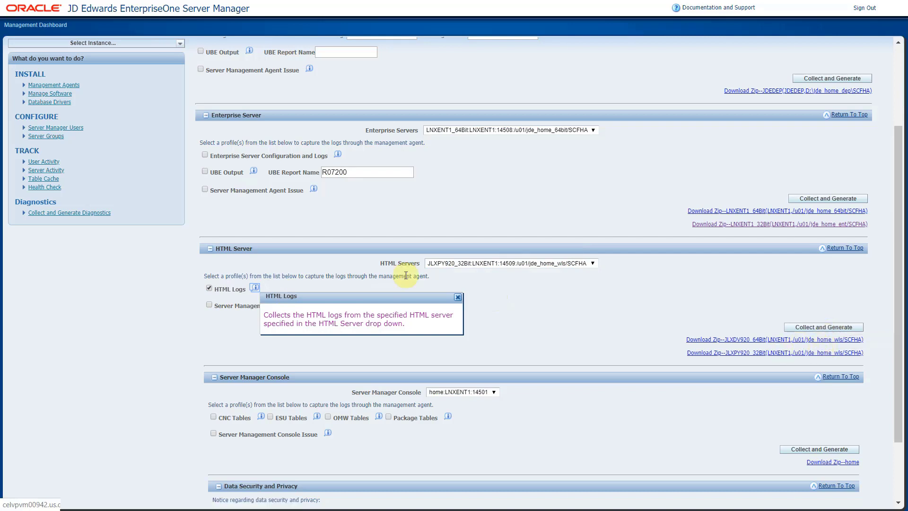
click(208, 289)
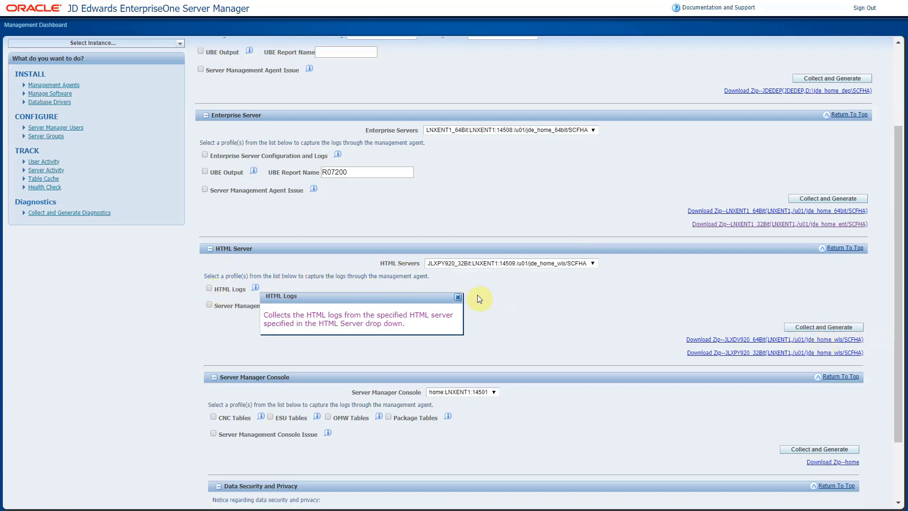
click(457, 298)
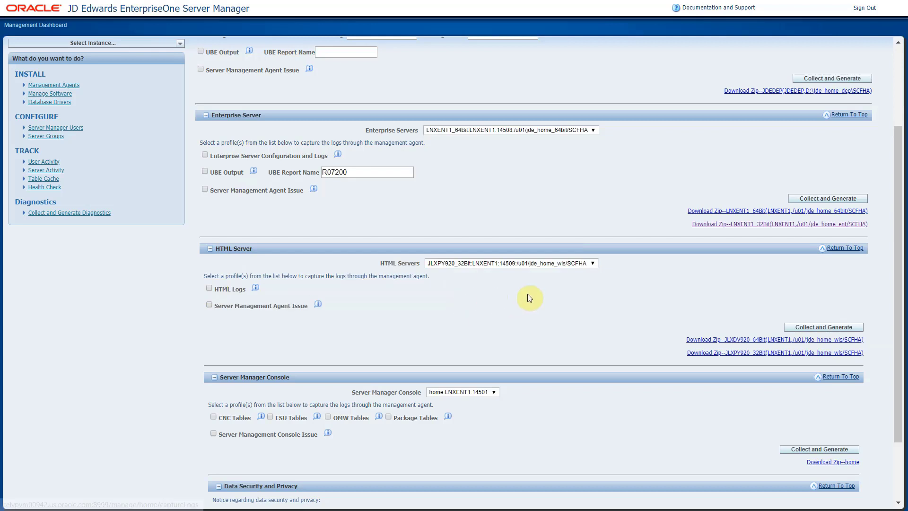
scroll(526, 293, down, 3)
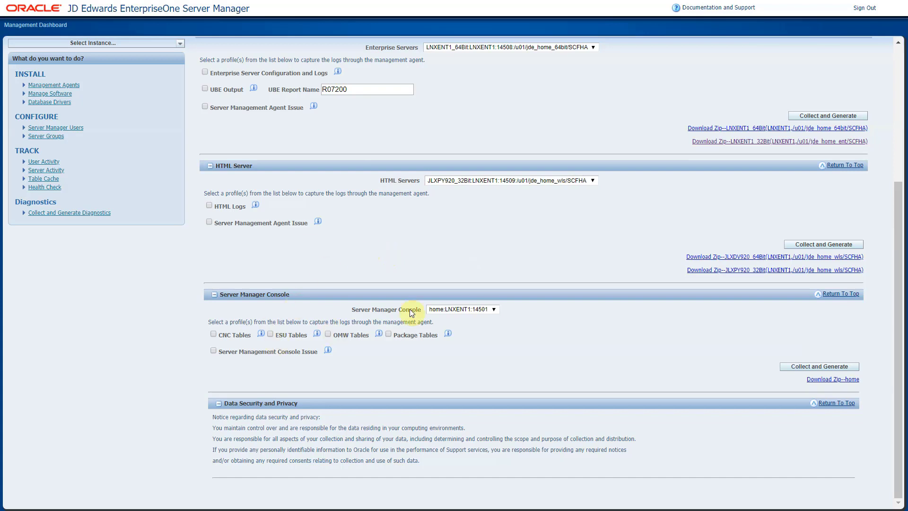
Tick CNC Tables for the console instance, review its tables, then bring up support document 2564285.2
click(490, 309)
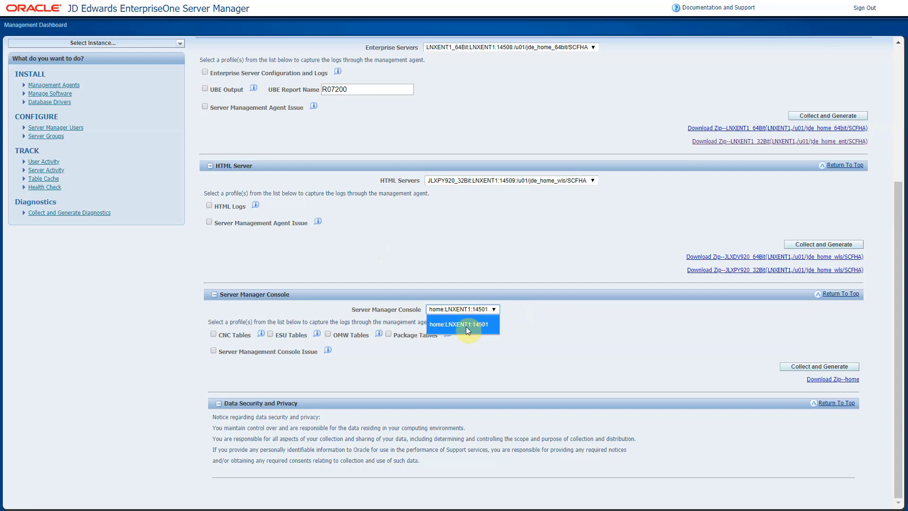
click(532, 331)
click(213, 334)
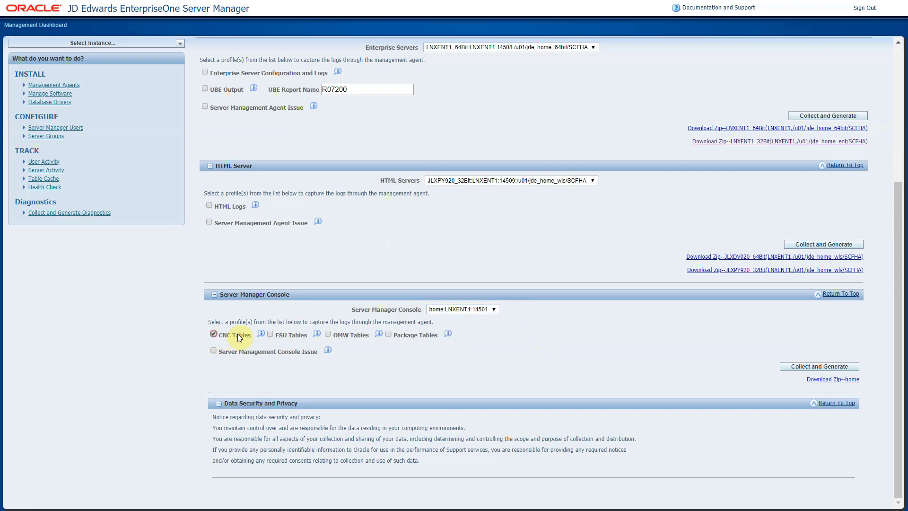
click(260, 333)
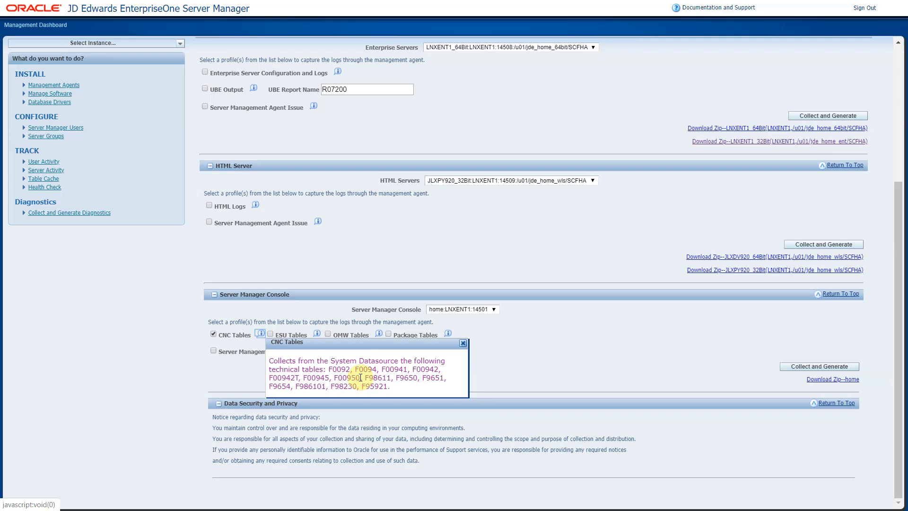
click(463, 343)
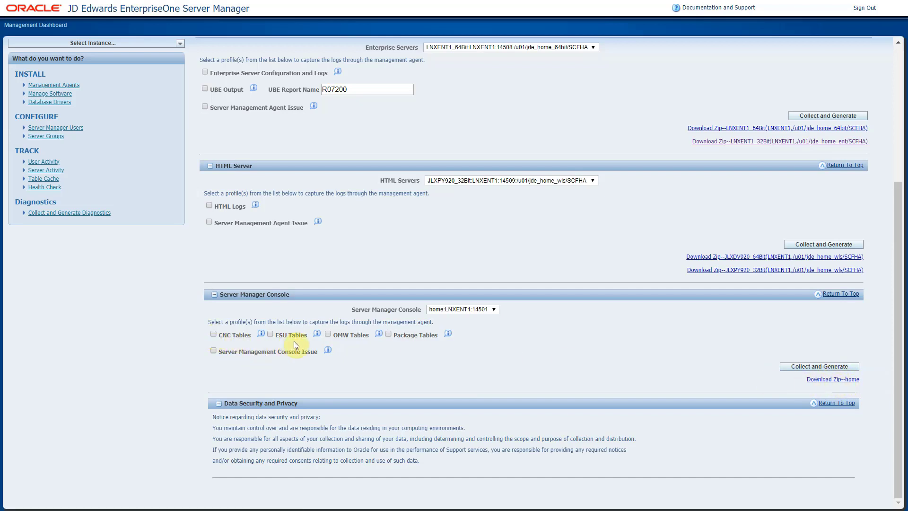
key(alt+Tab)
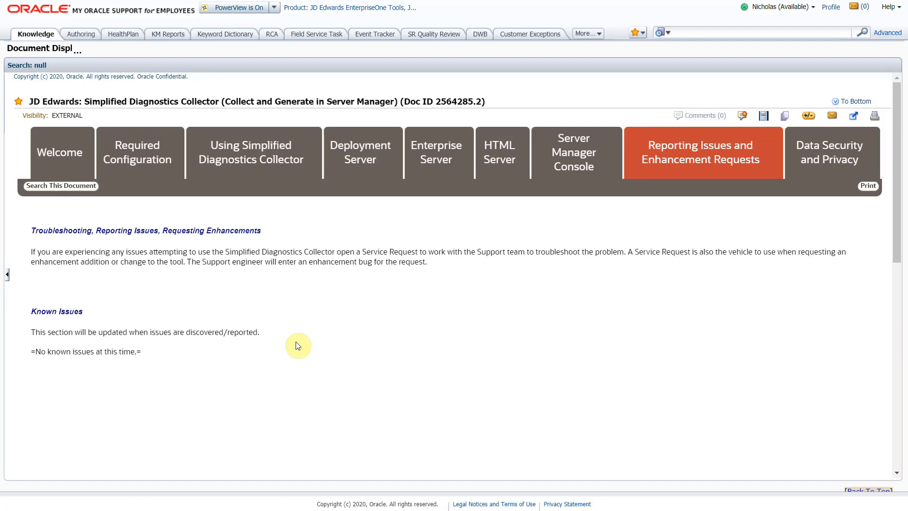
click(463, 141)
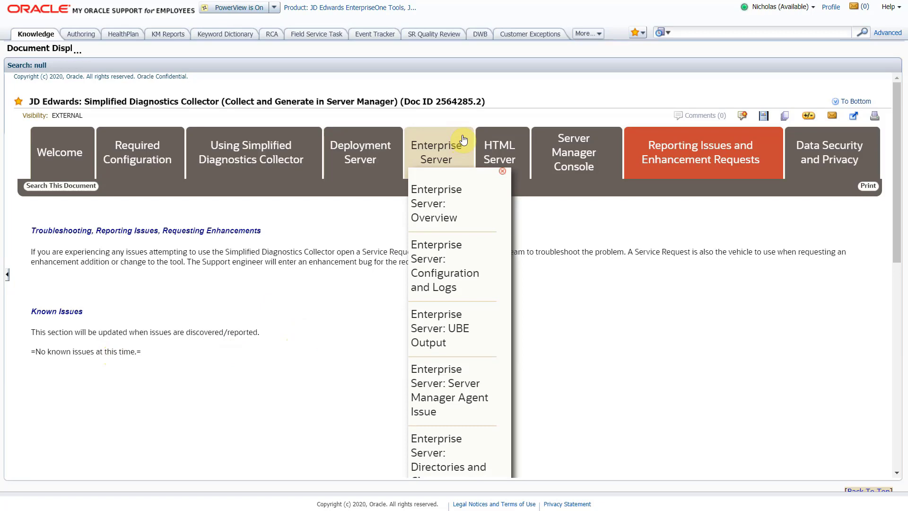
click(481, 101)
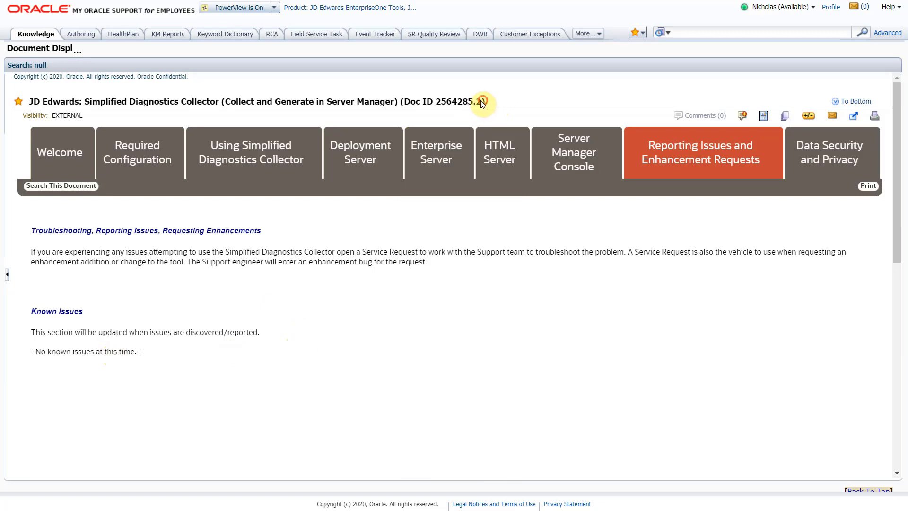
drag(481, 102, 404, 102)
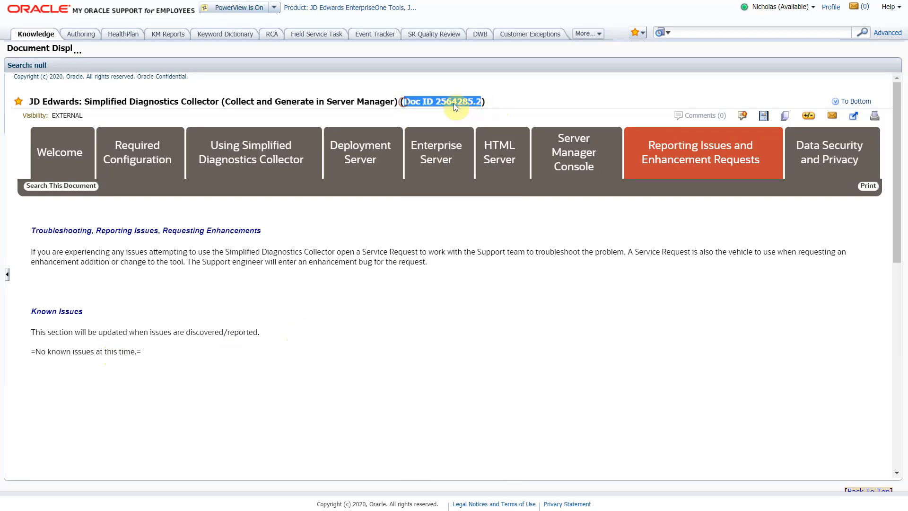
click(529, 95)
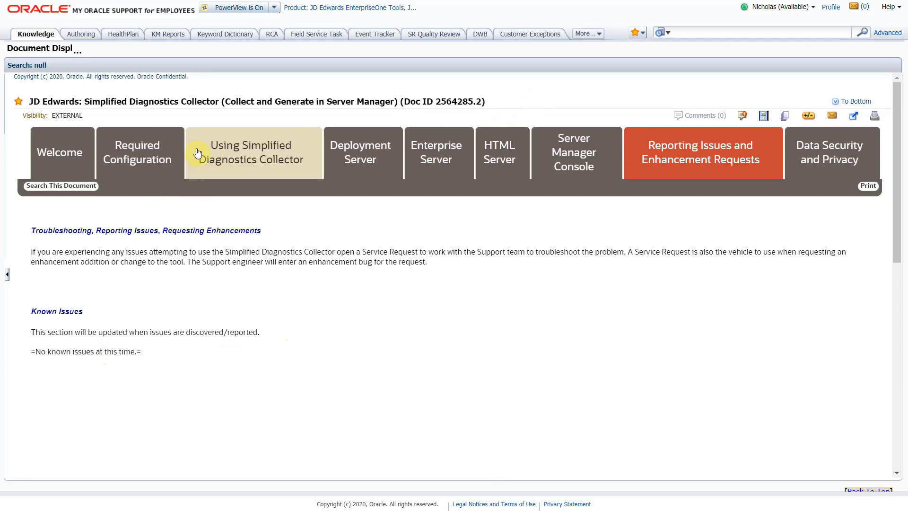
click(330, 152)
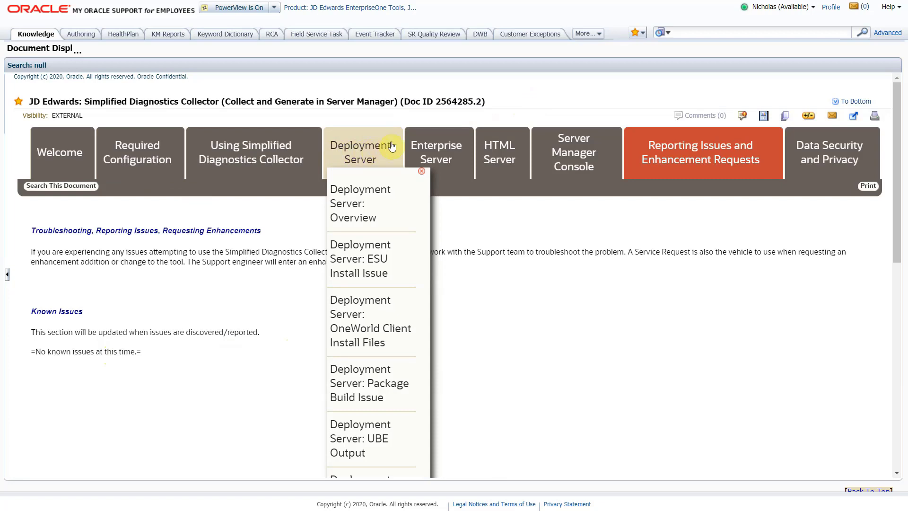
click(441, 145)
click(499, 151)
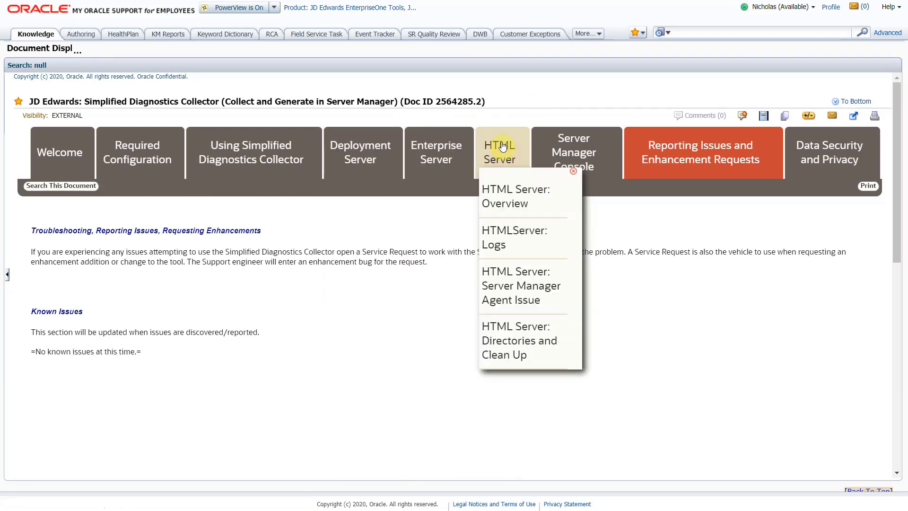
click(553, 149)
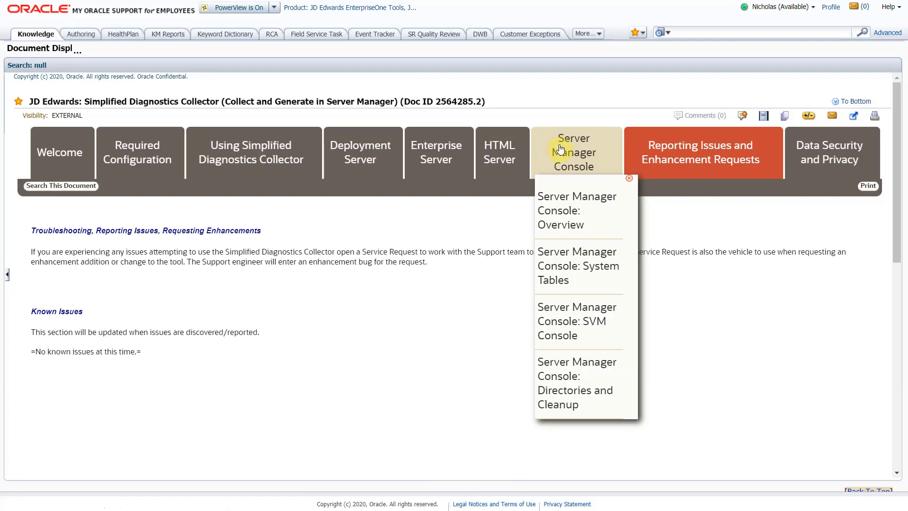
click(655, 147)
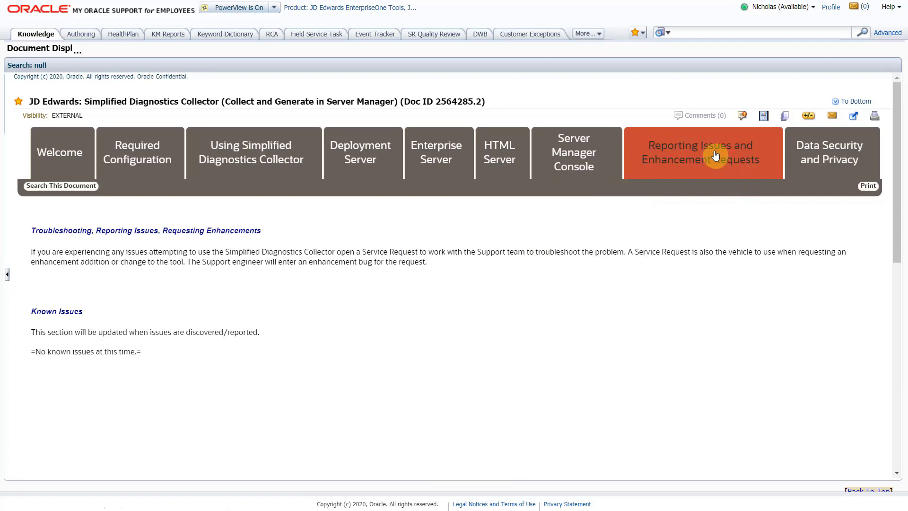